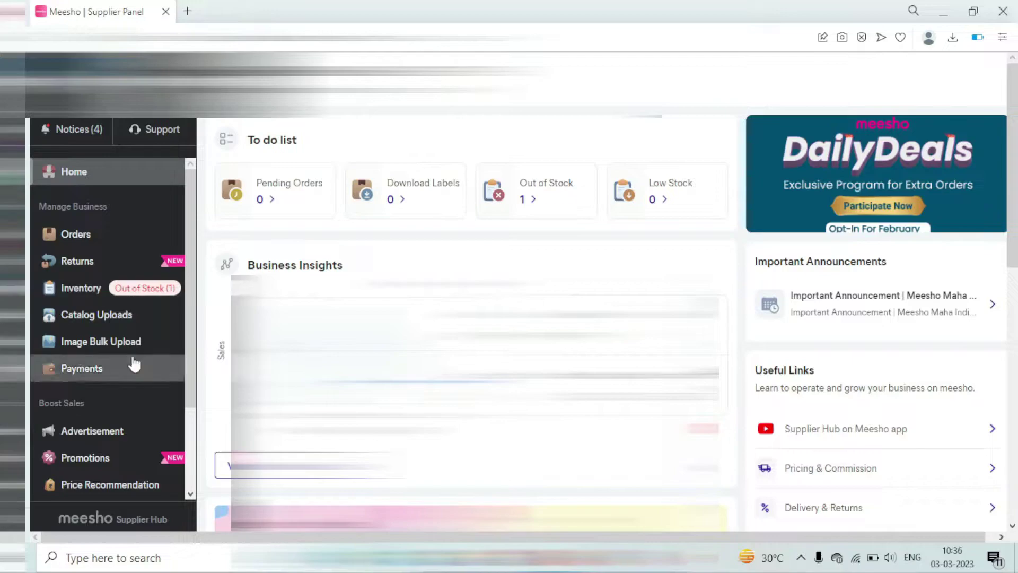
Step: Start a new advertisement campaign and name it "march 2023"
click(105, 432)
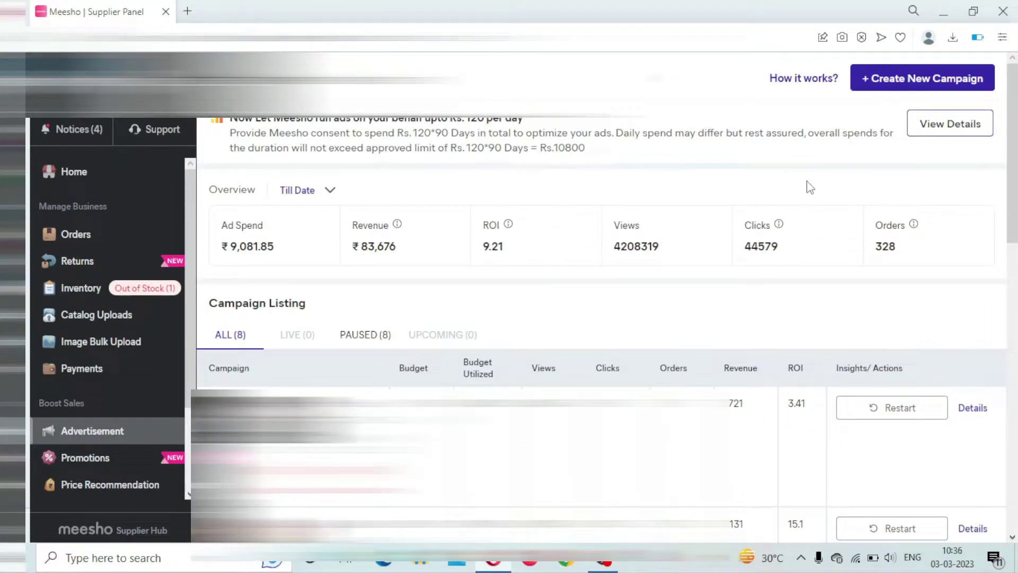
click(905, 85)
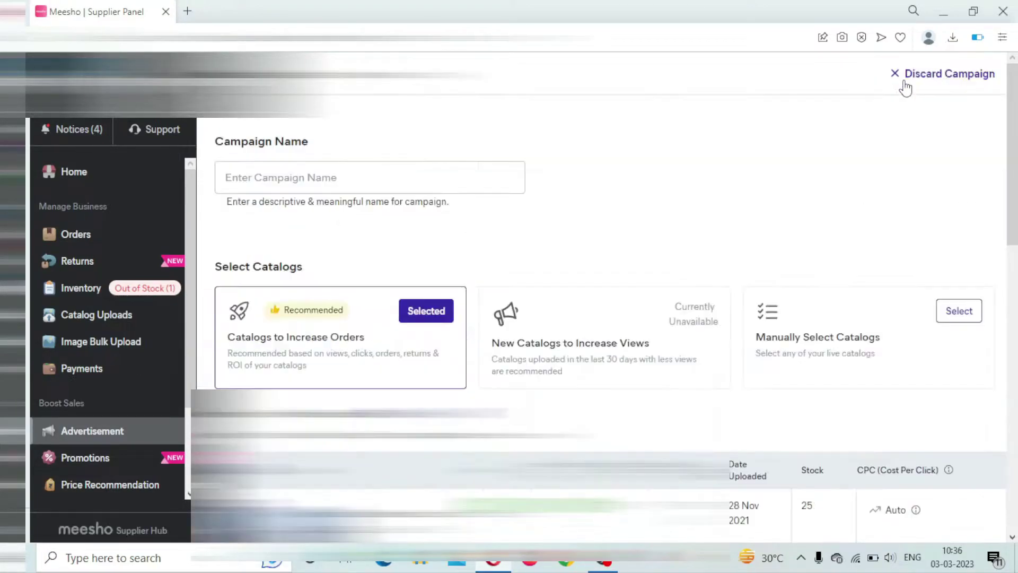
click(297, 185)
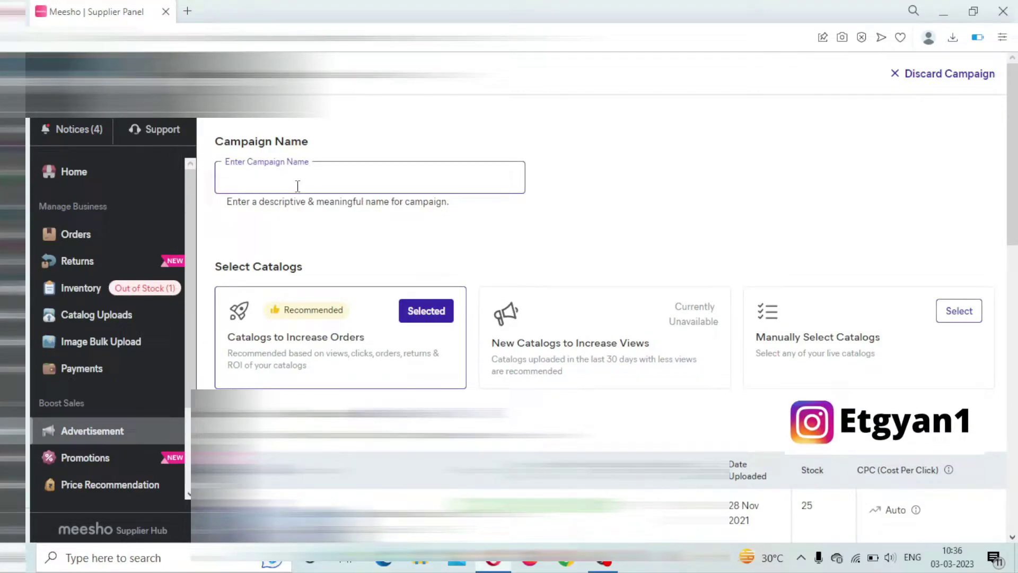
text(march 2023)
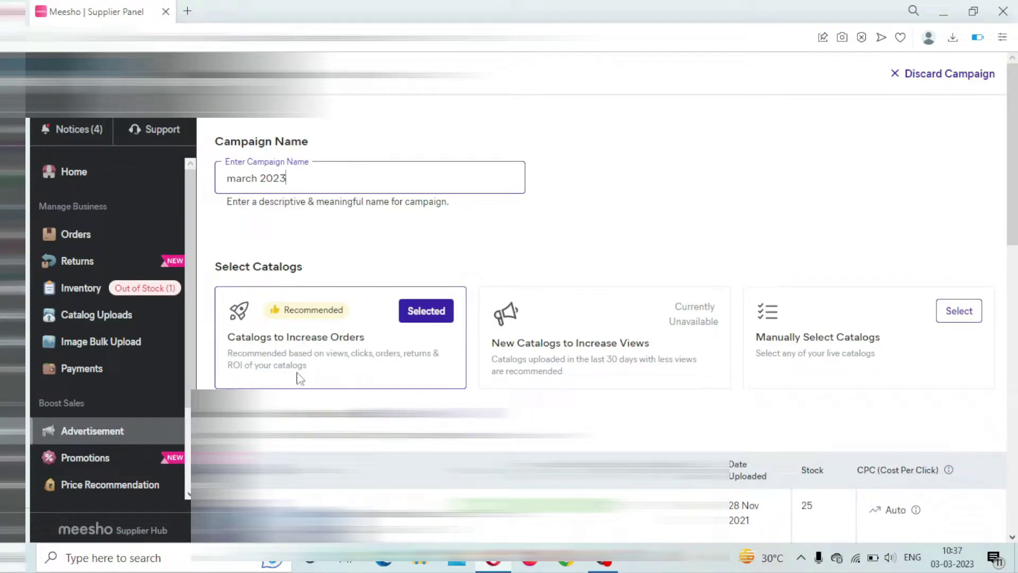
Step: Switch to manual catalog selection and add all five catalogs on the first page to the campaign
scroll(995, 540, down, 8)
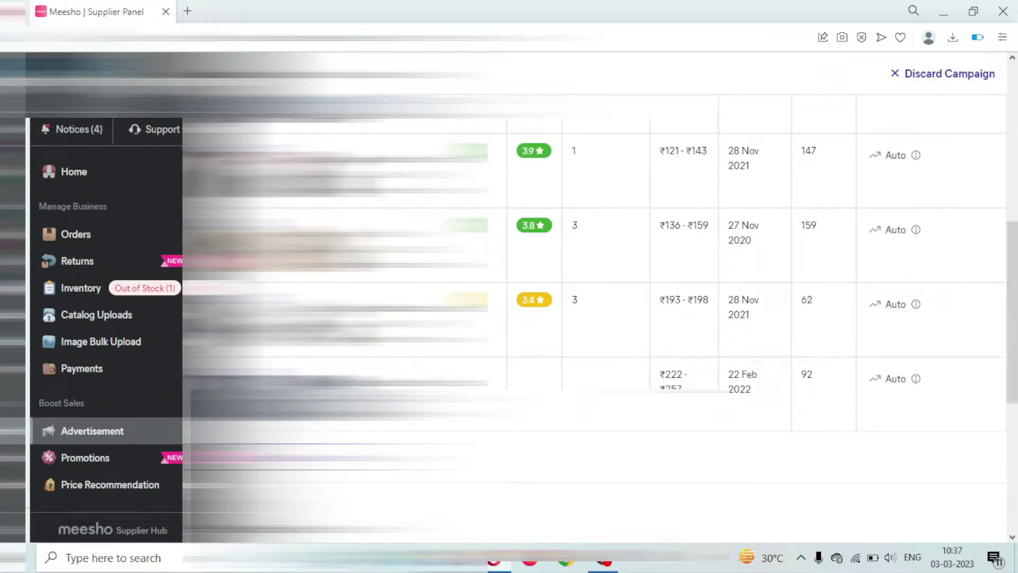
scroll(594, 297, up, 8)
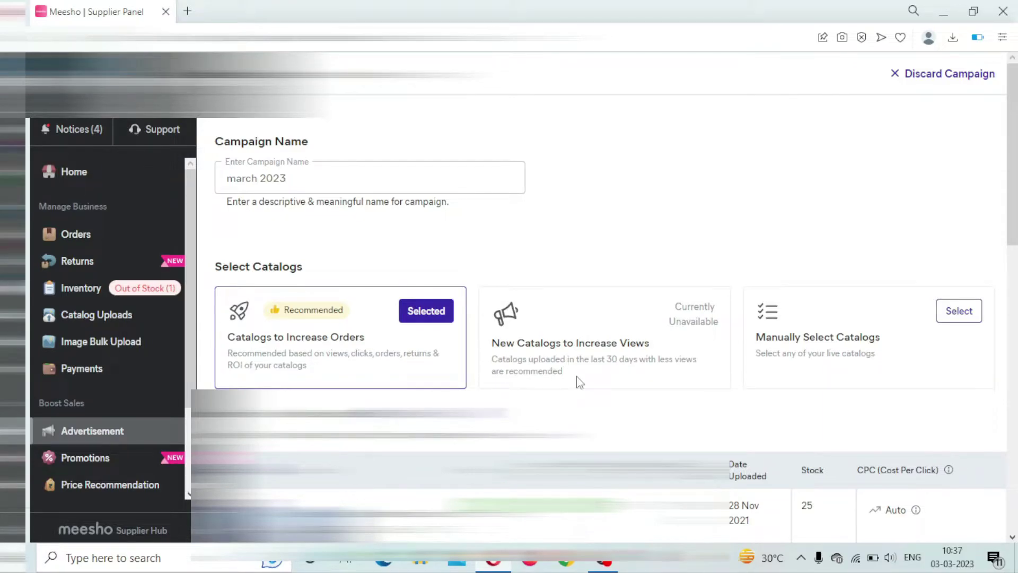
click(967, 317)
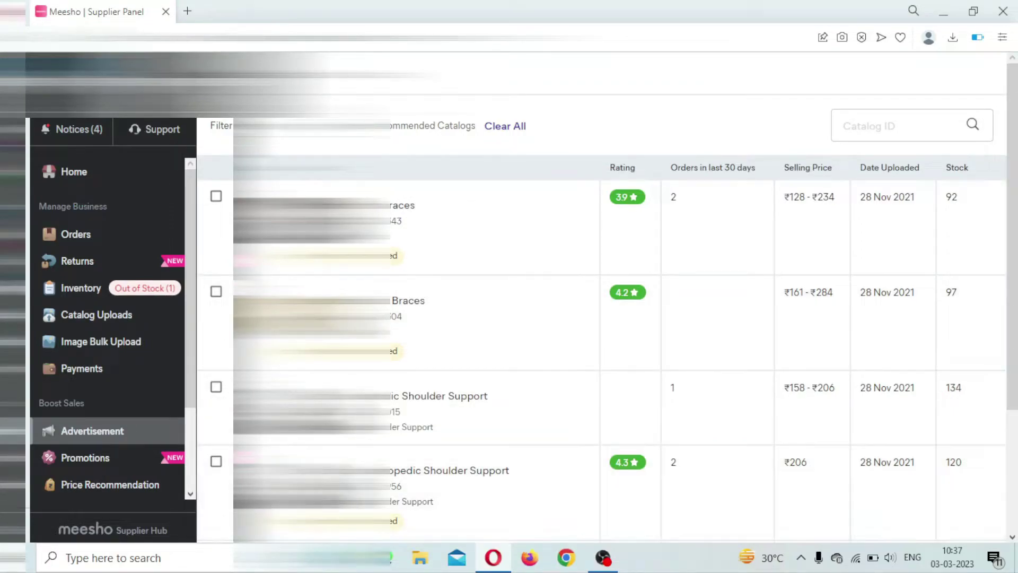
scroll(602, 329, down, 3)
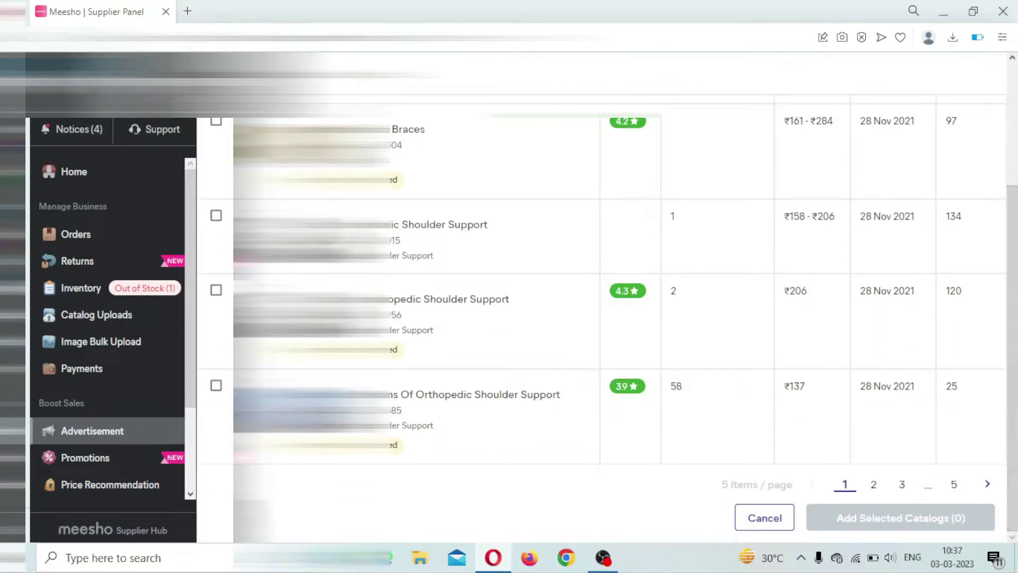
scroll(690, 191, up, 3)
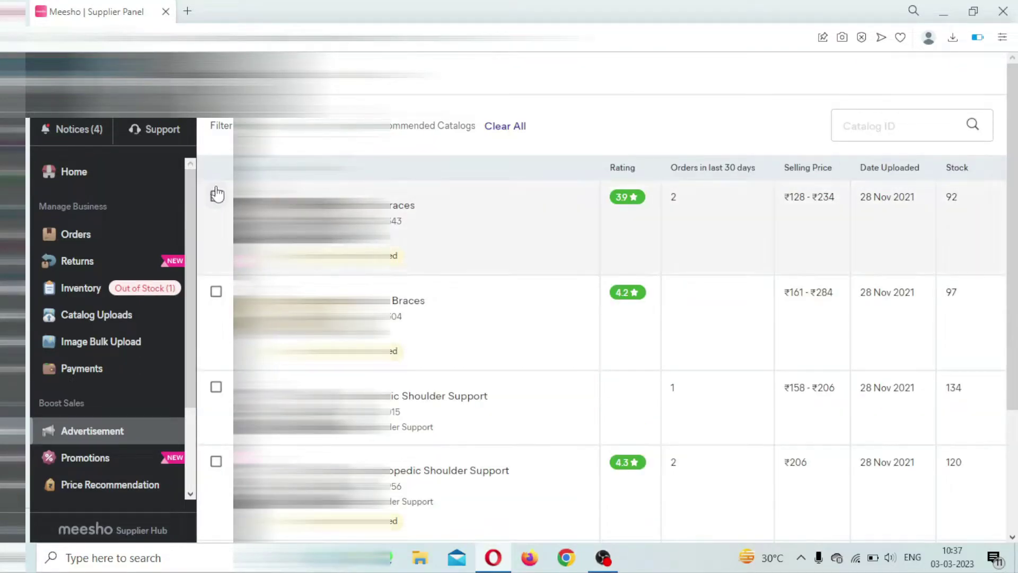
click(216, 198)
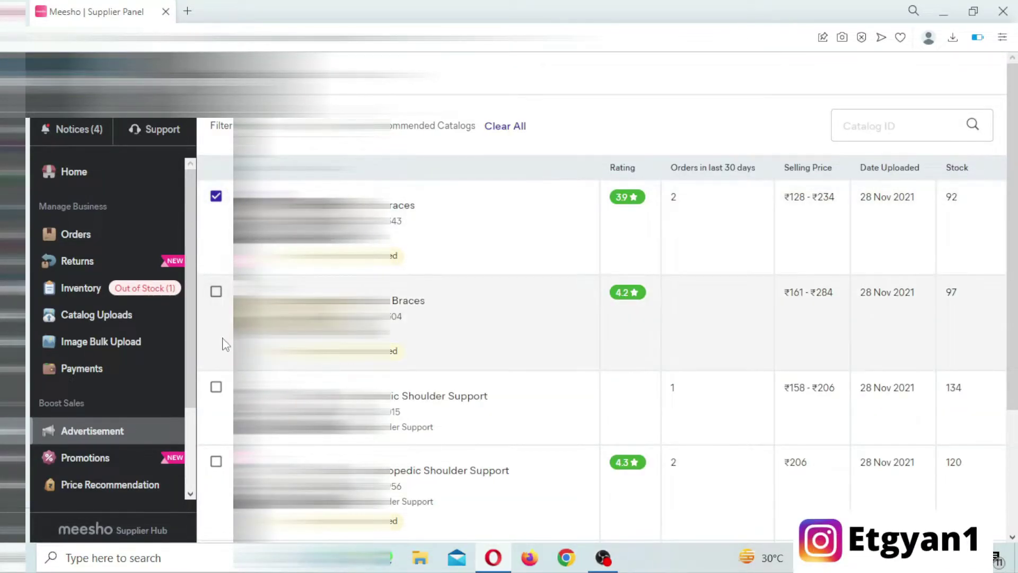
click(216, 292)
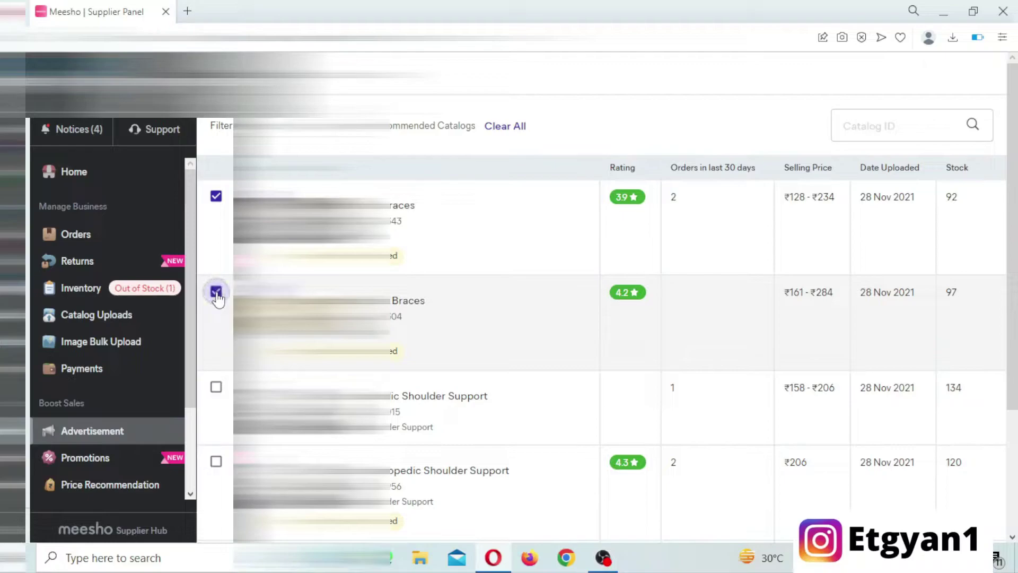
click(217, 389)
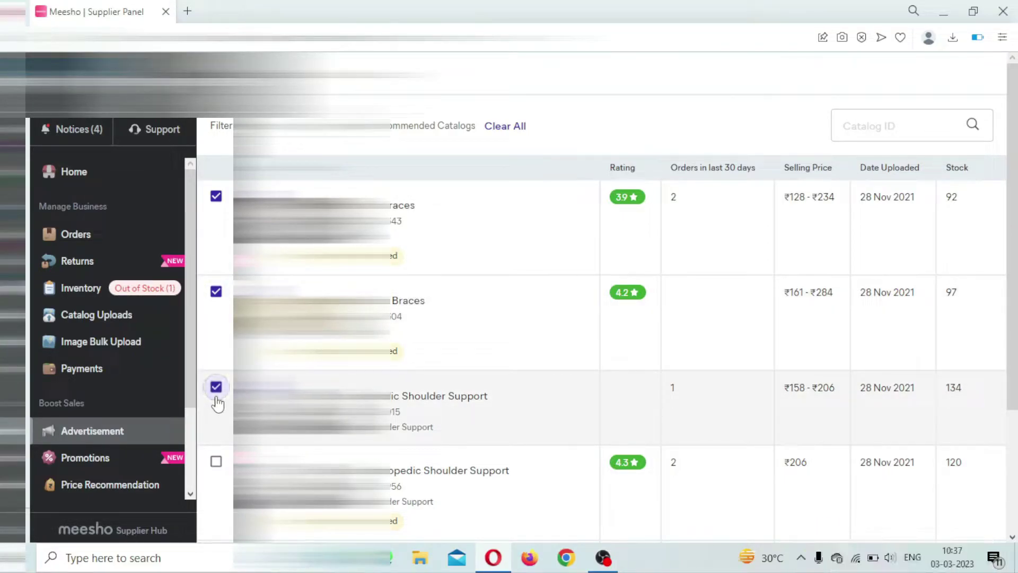
click(216, 462)
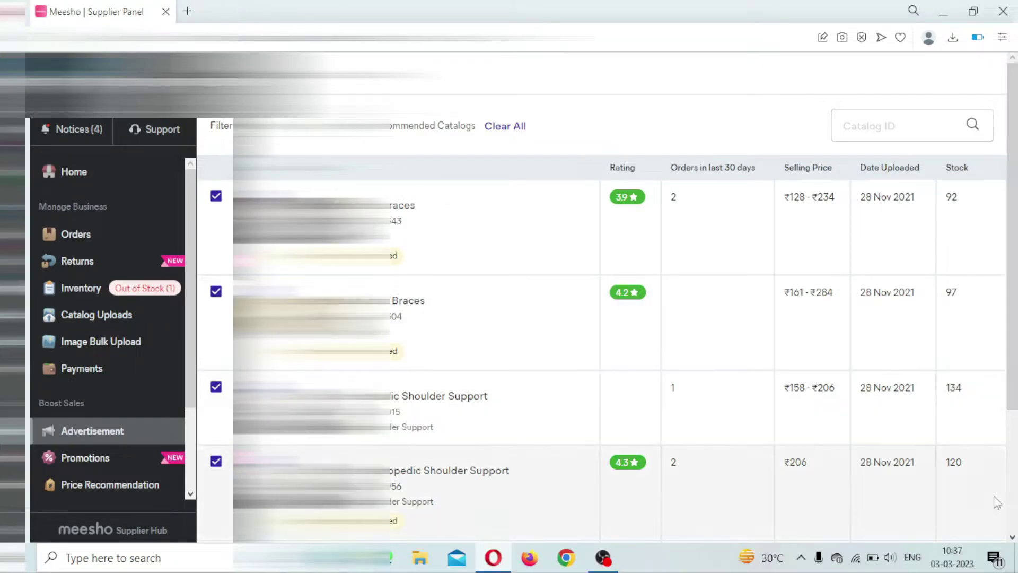
scroll(1000, 501, down, 3)
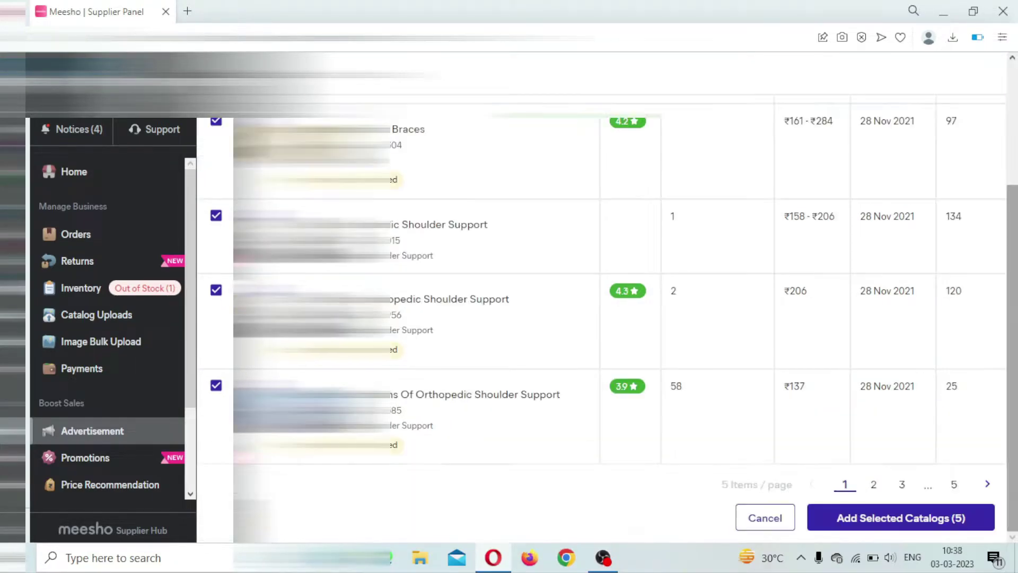
click(885, 520)
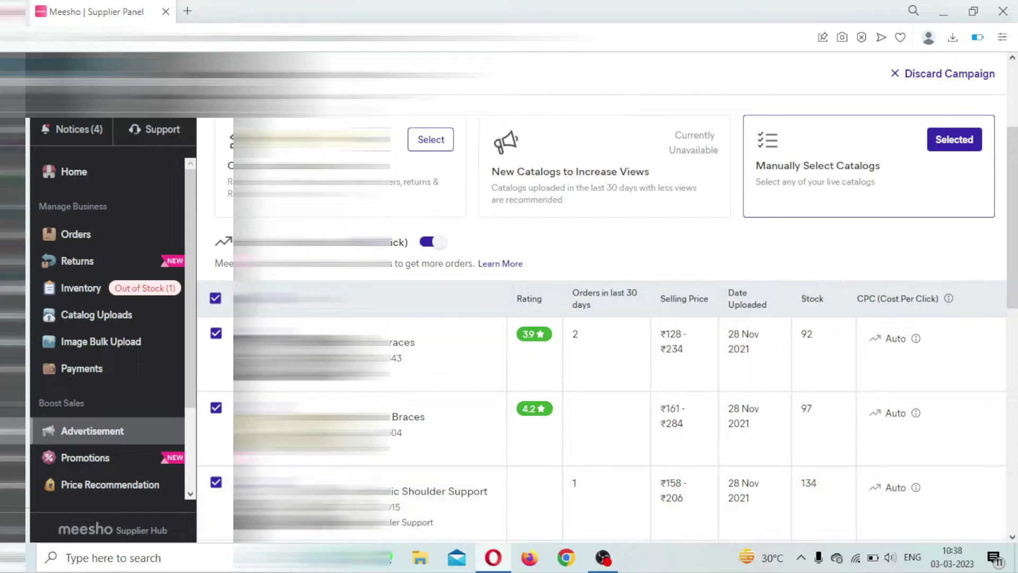
Step: Set the campaign's daily budget amount to ₹500
scroll(1012, 538, down, 3)
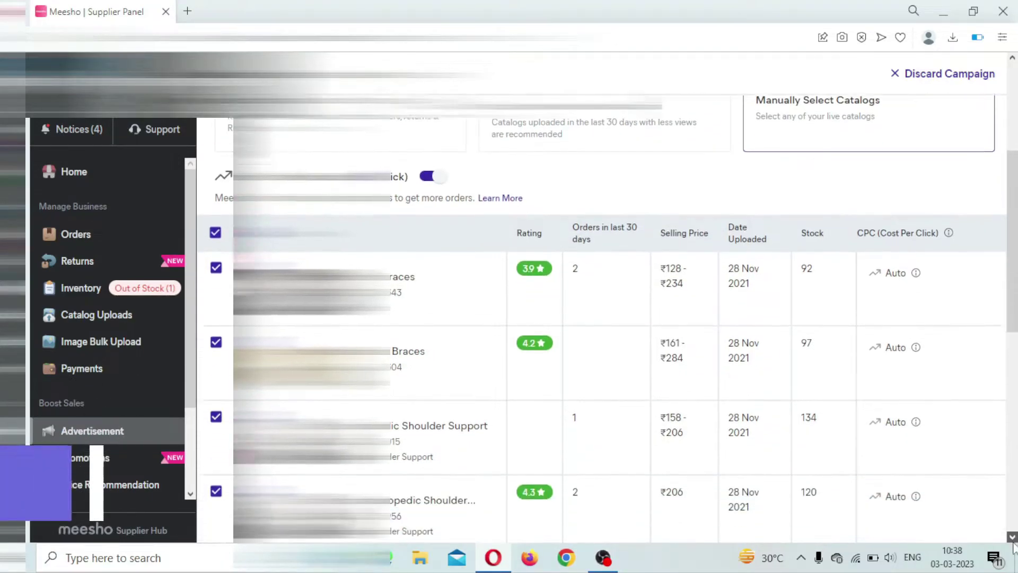
scroll(1013, 538, down, 3)
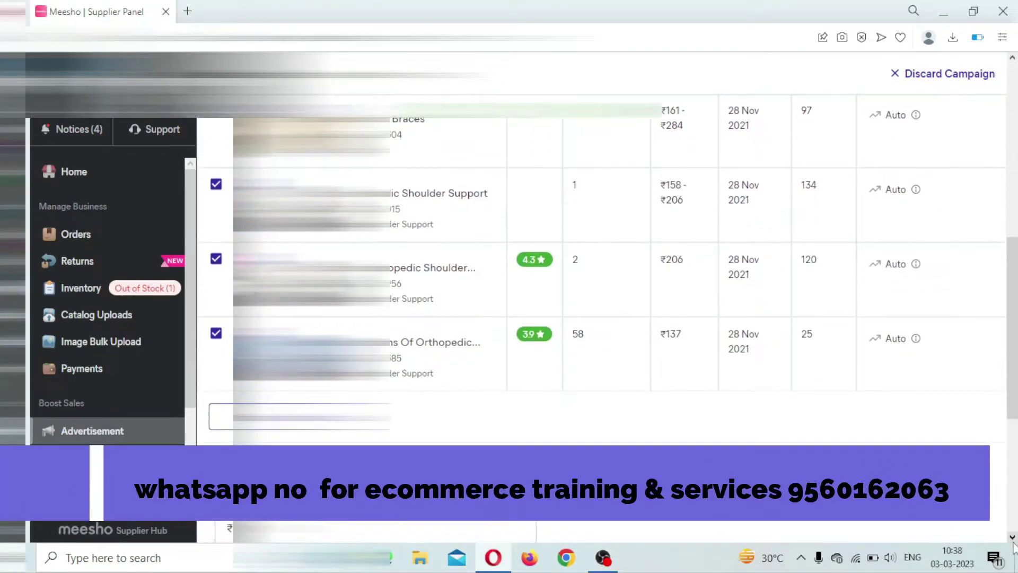
scroll(1013, 544, down, 2)
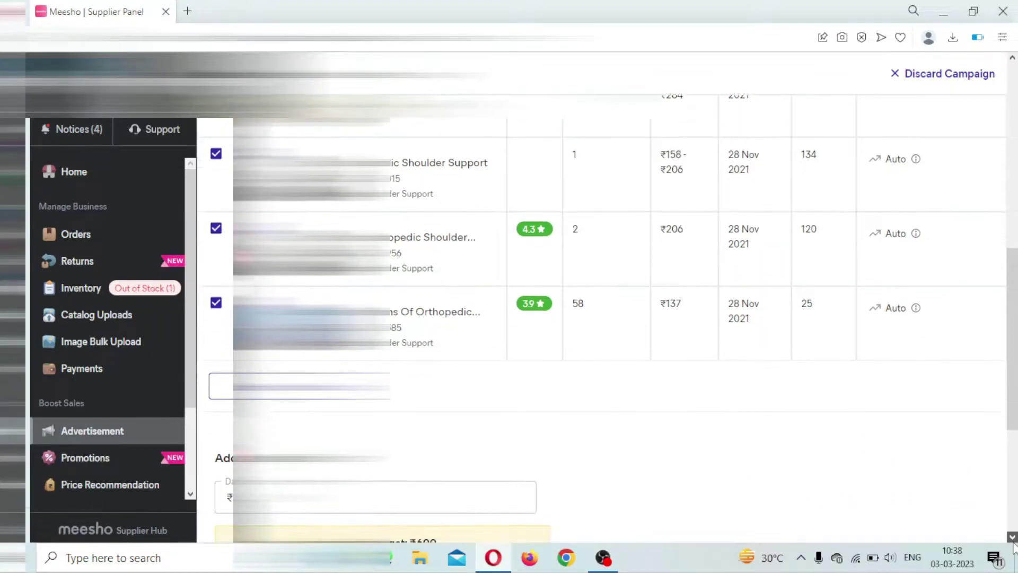
scroll(1013, 546, down, 2)
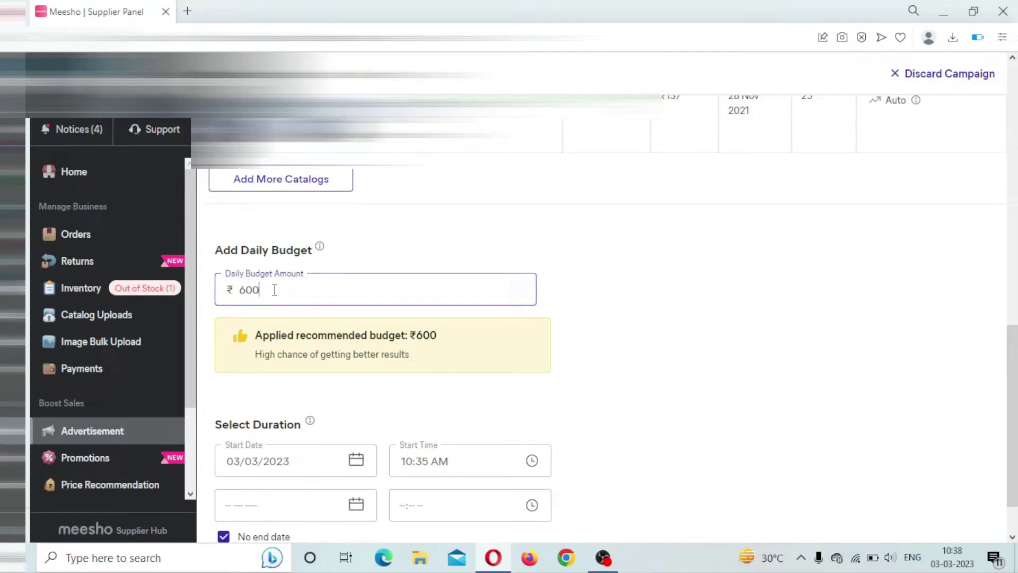
key(BackSpace)
key(BackSpace)
key(BackSpace)
text(3)
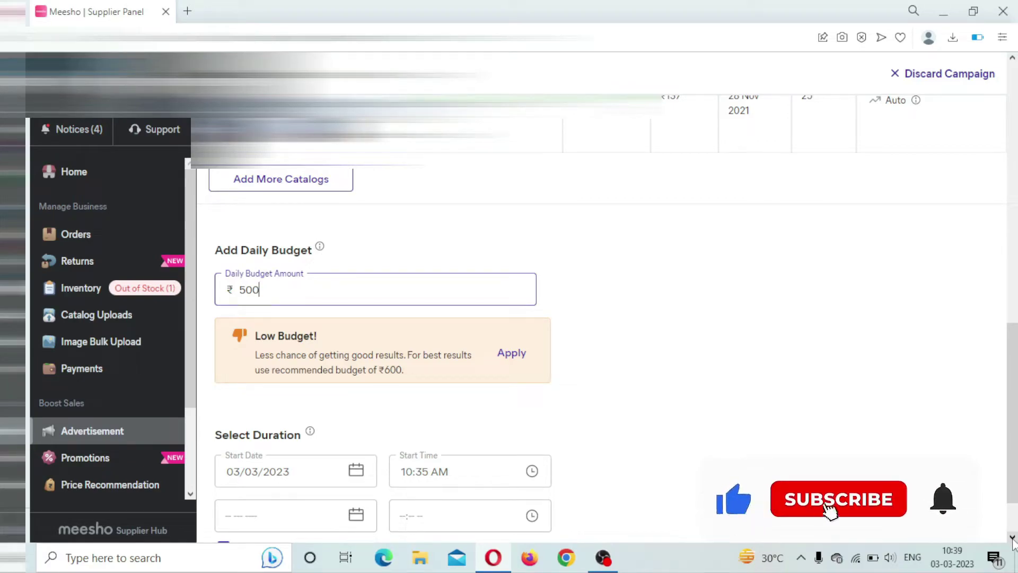
Step: Set the campaign's start time to 10:45 AM
scroll(1013, 542, down, 2)
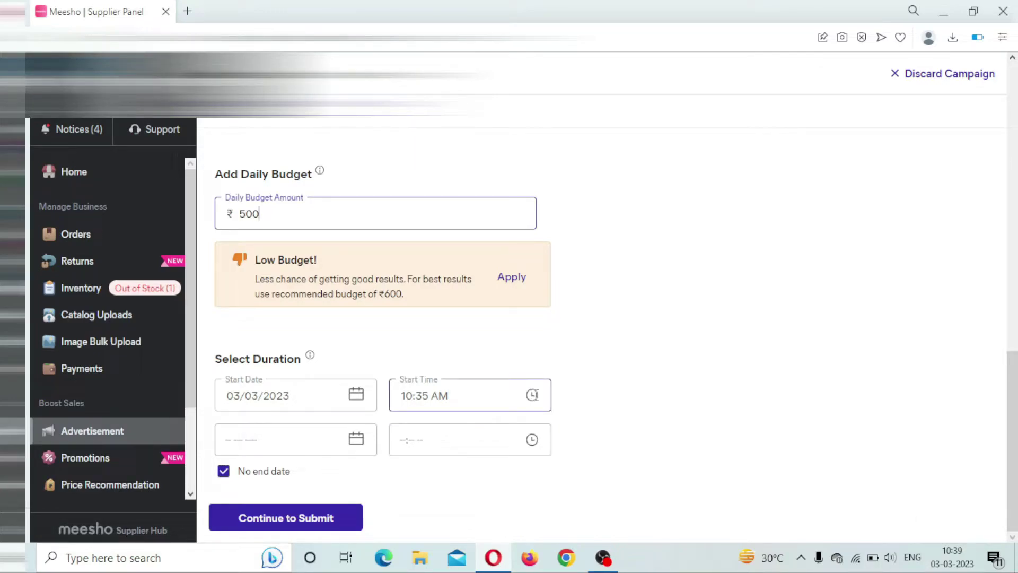
click(533, 395)
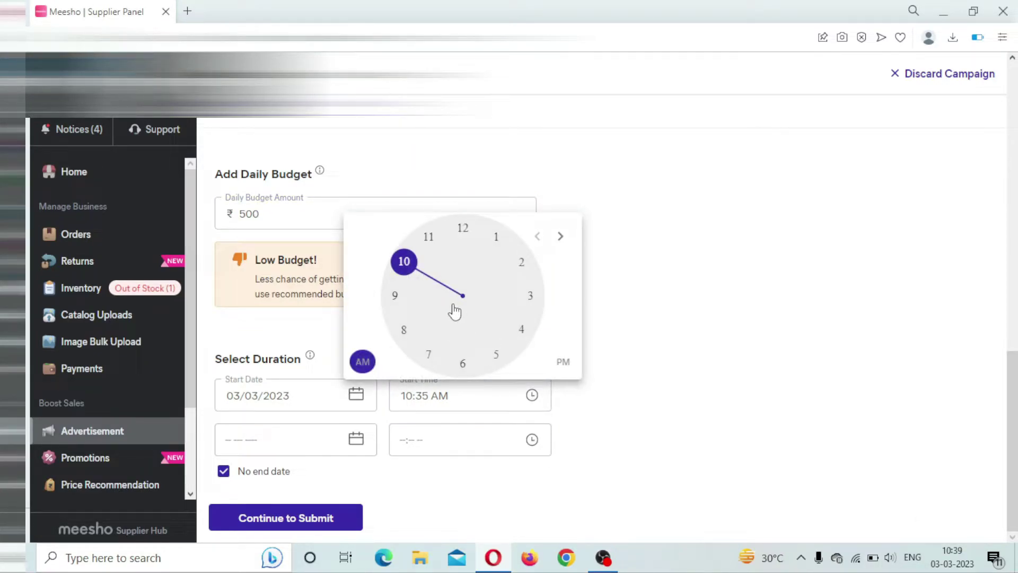
click(408, 271)
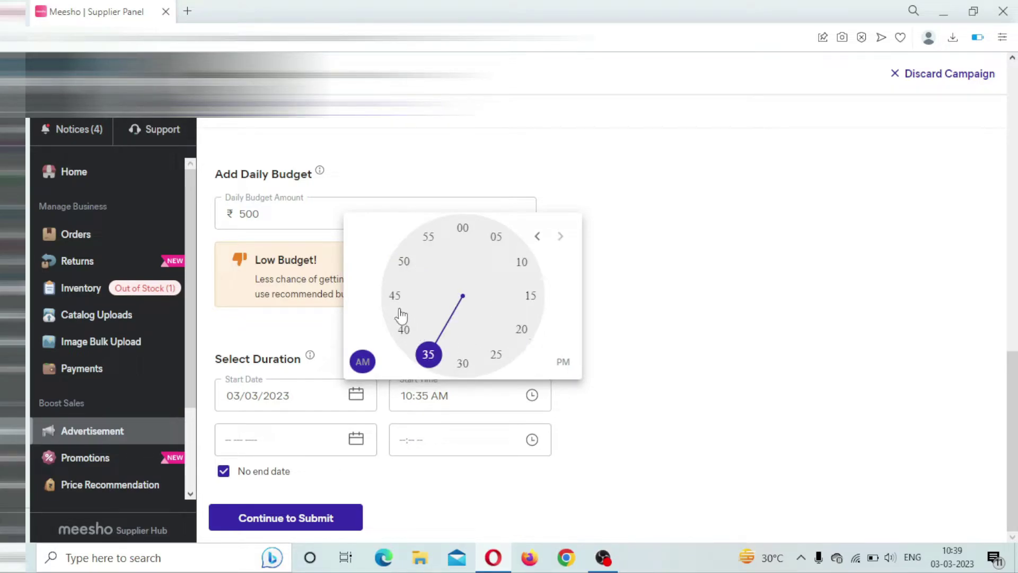
click(396, 296)
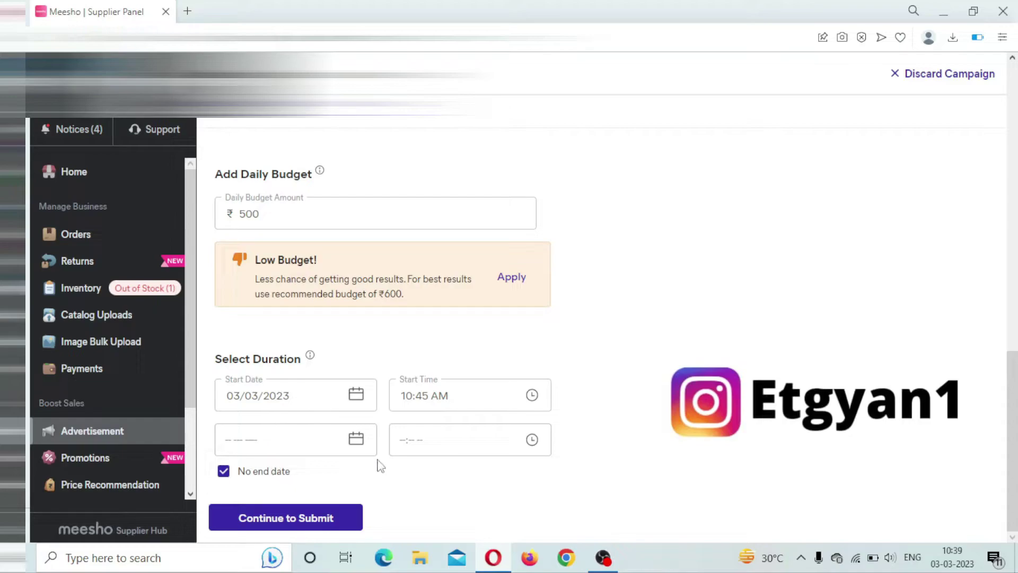
Step: Disable the no end date option and set the campaign's end date to 26/04/2023
click(357, 442)
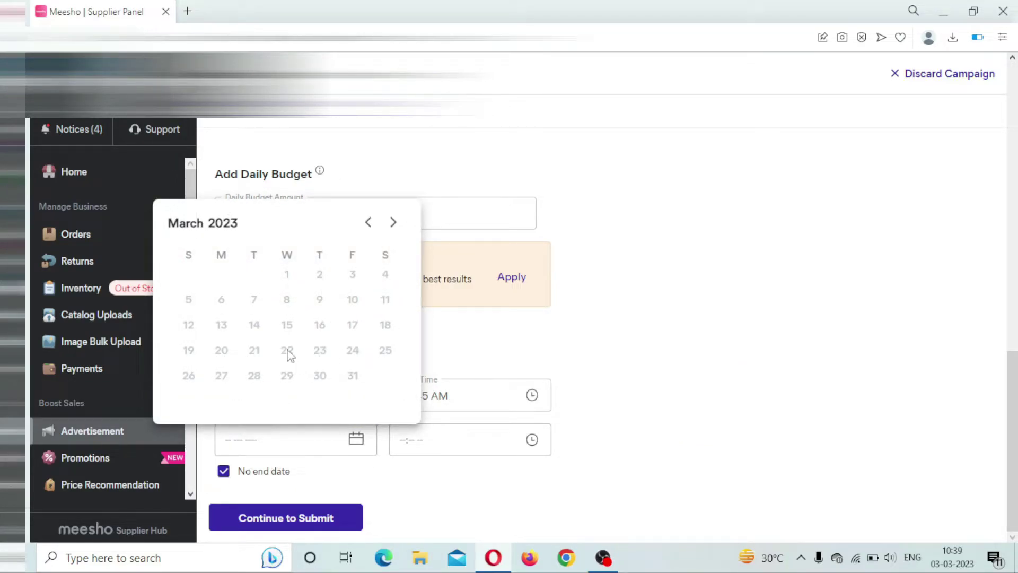
click(224, 475)
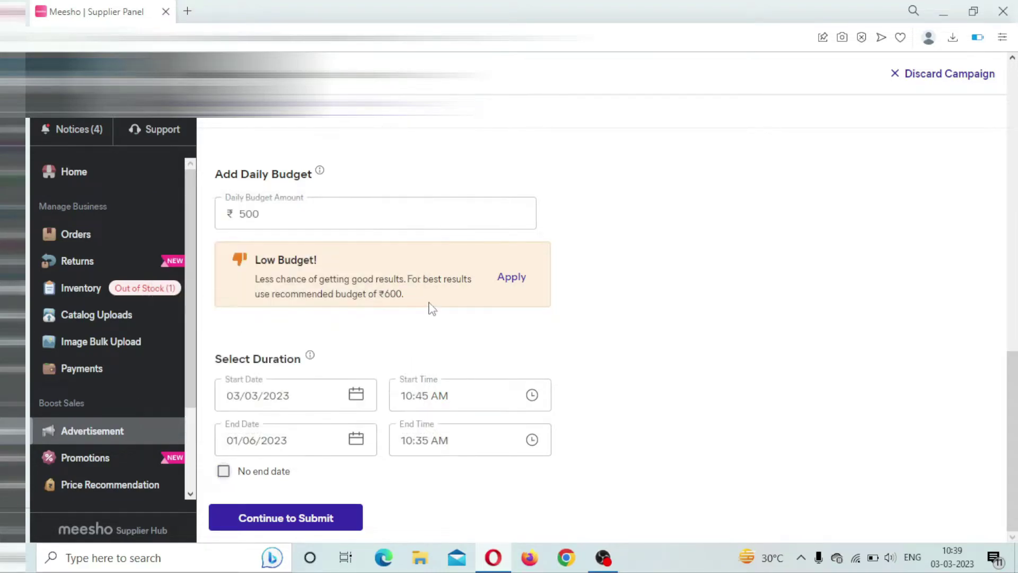
click(364, 445)
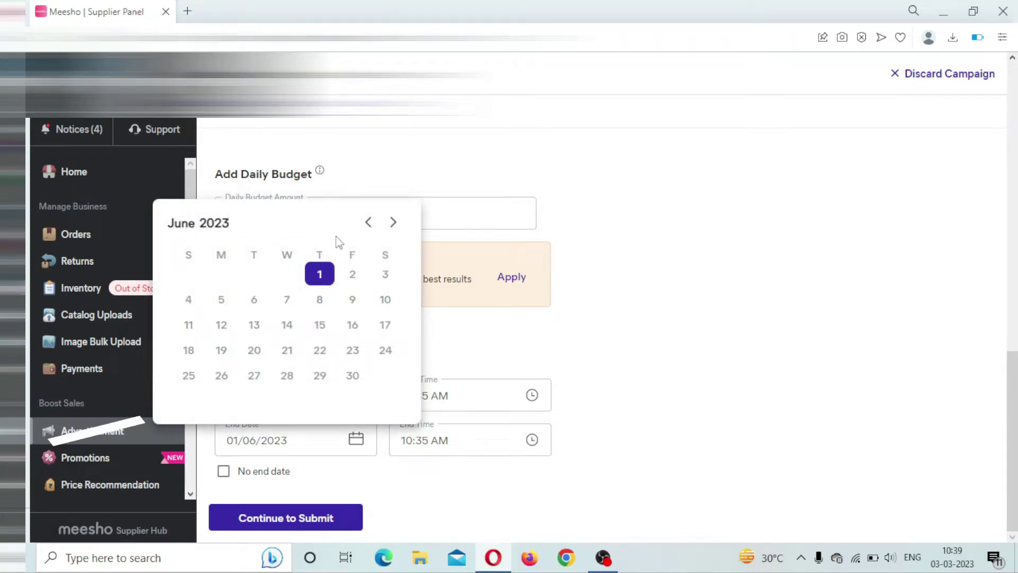
click(368, 224)
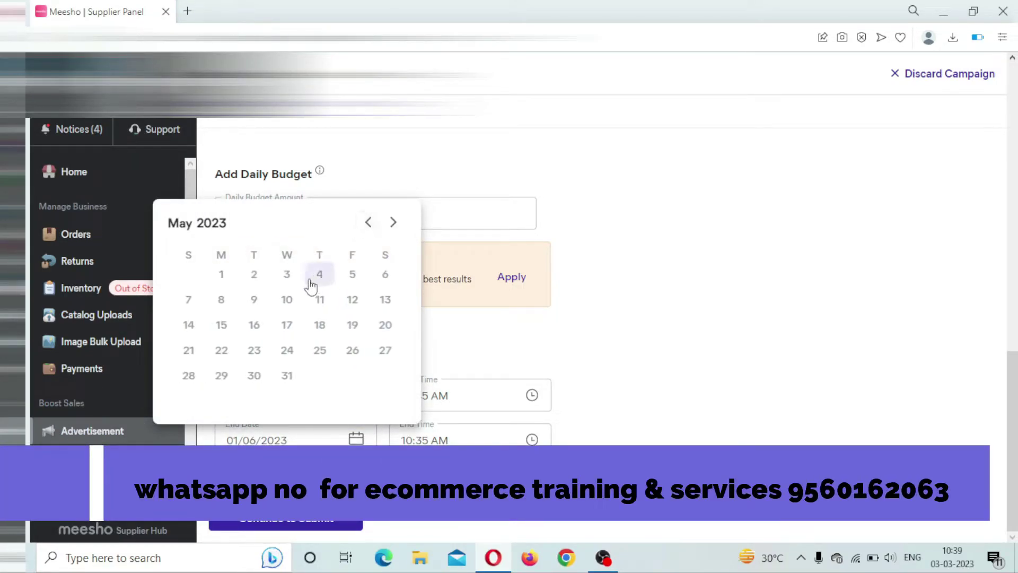
click(368, 223)
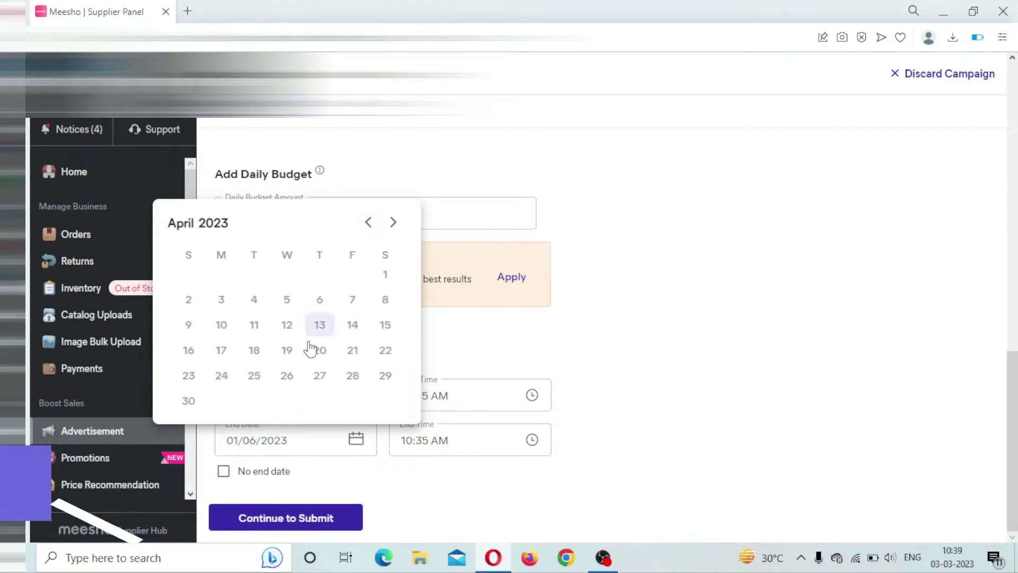
click(286, 376)
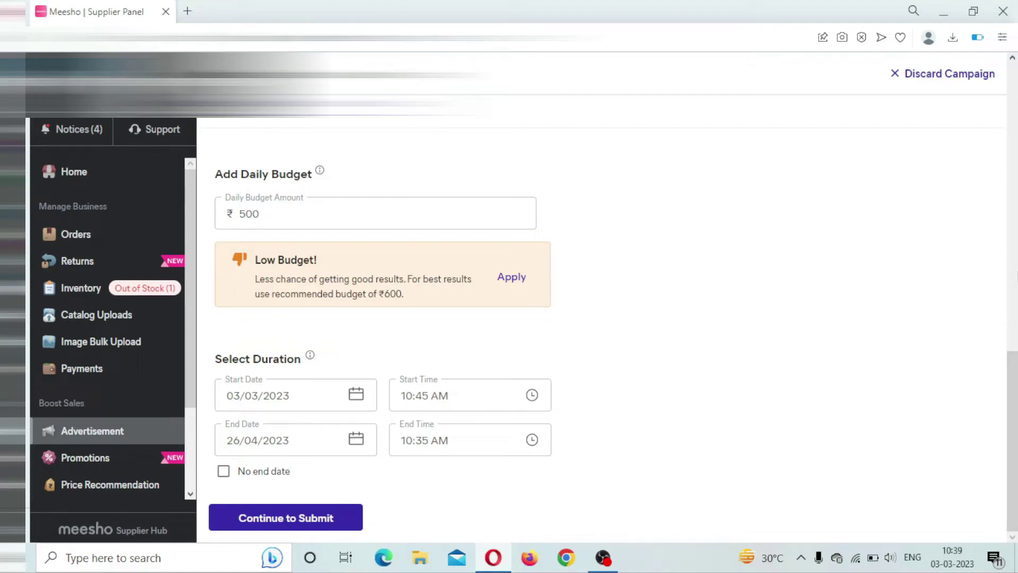
Step: Turn off automatic cost-per-click optimisation for the selected catalogs
scroll(605, 318, up, 8)
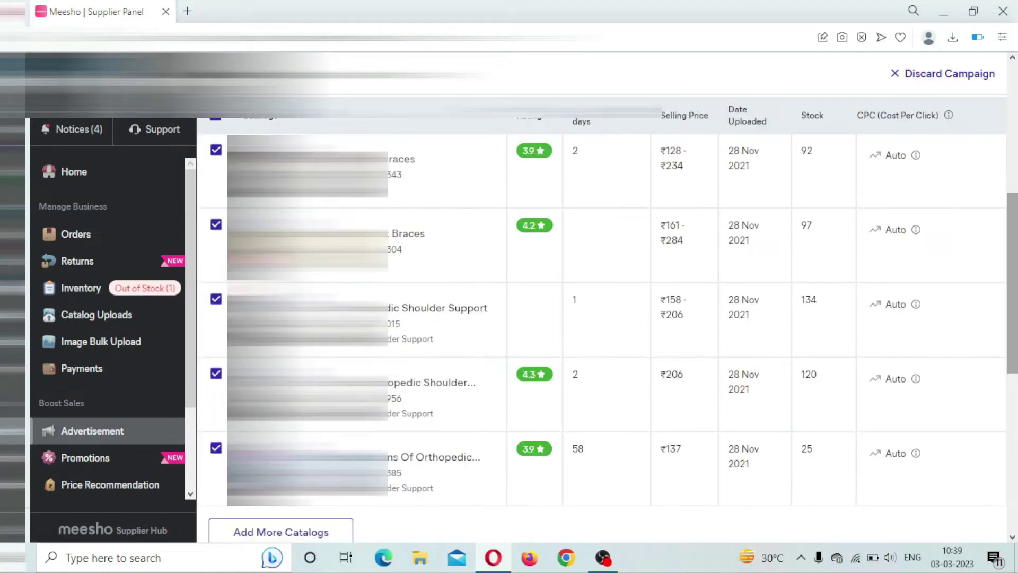
scroll(602, 229, up, 5)
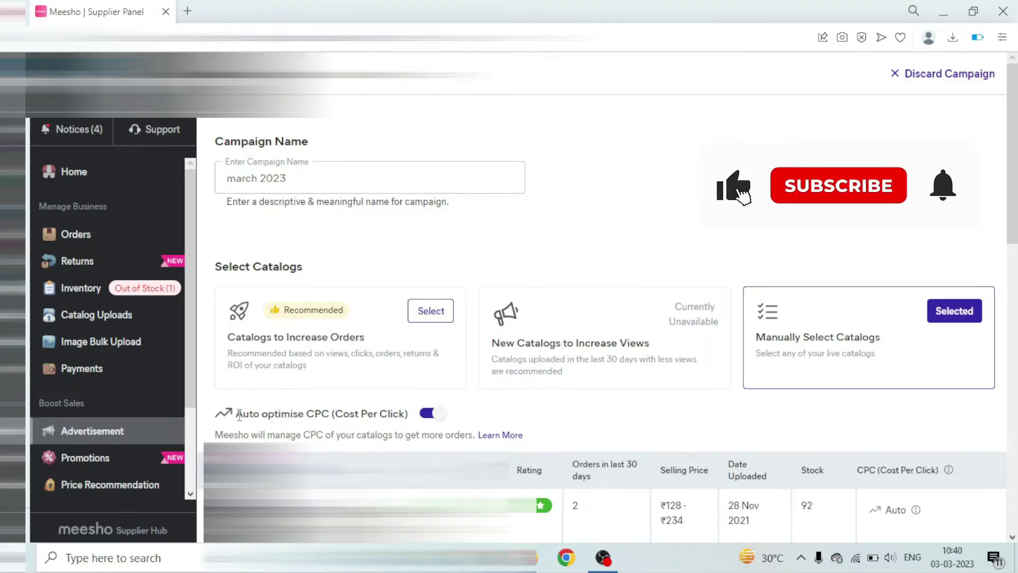
click(429, 415)
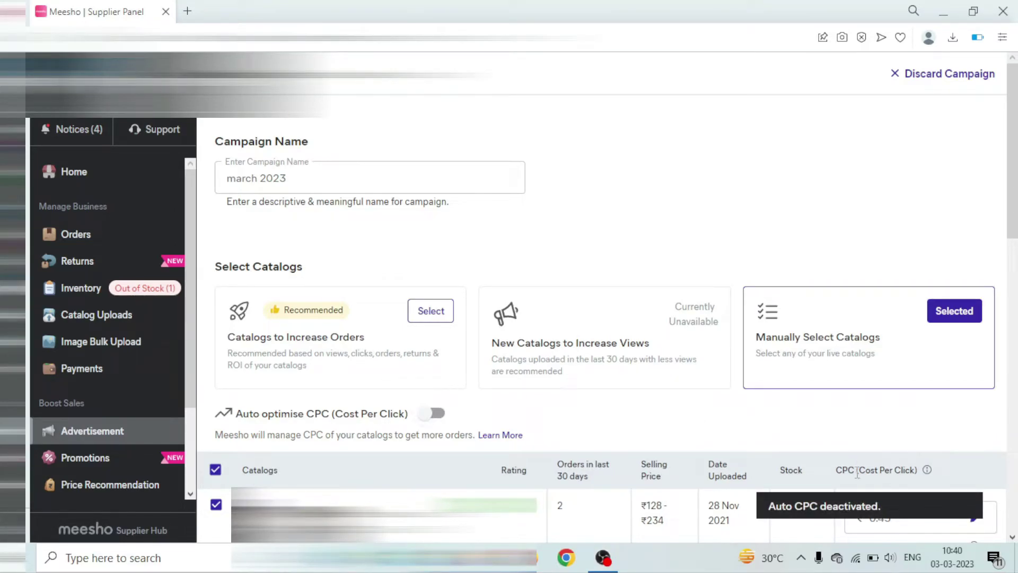
Step: Set the cost per click of the first catalog in the list to the recommended ₹0.8 and save it
click(1012, 537)
scroll(1013, 537, down, 5)
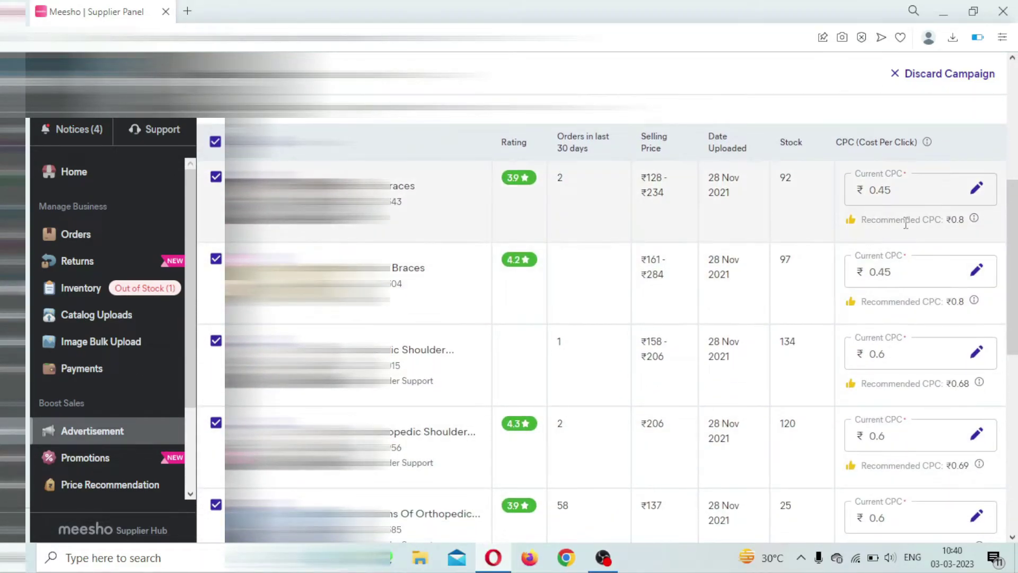
click(893, 190)
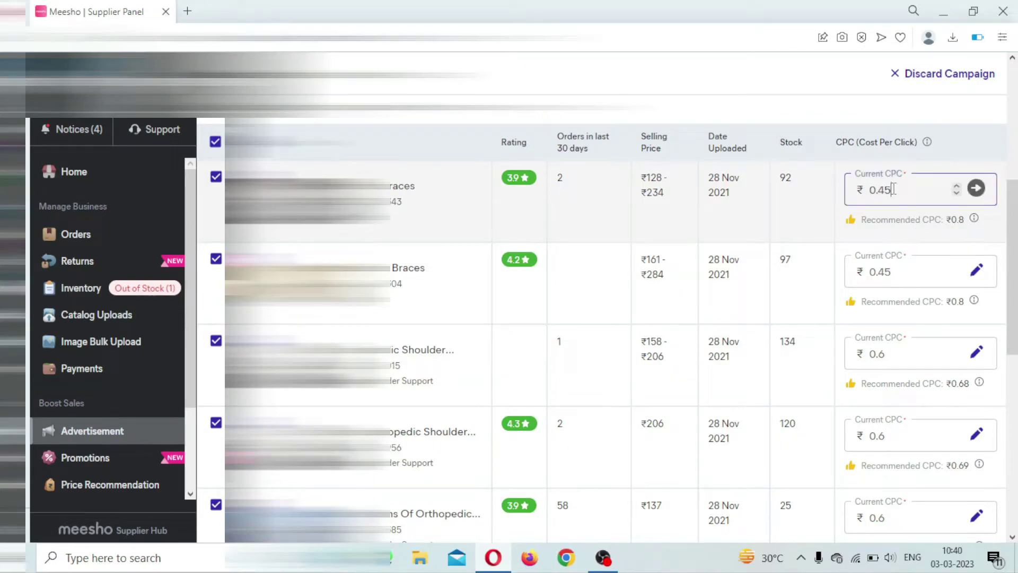
key(BackSpace)
key(BackSpace)
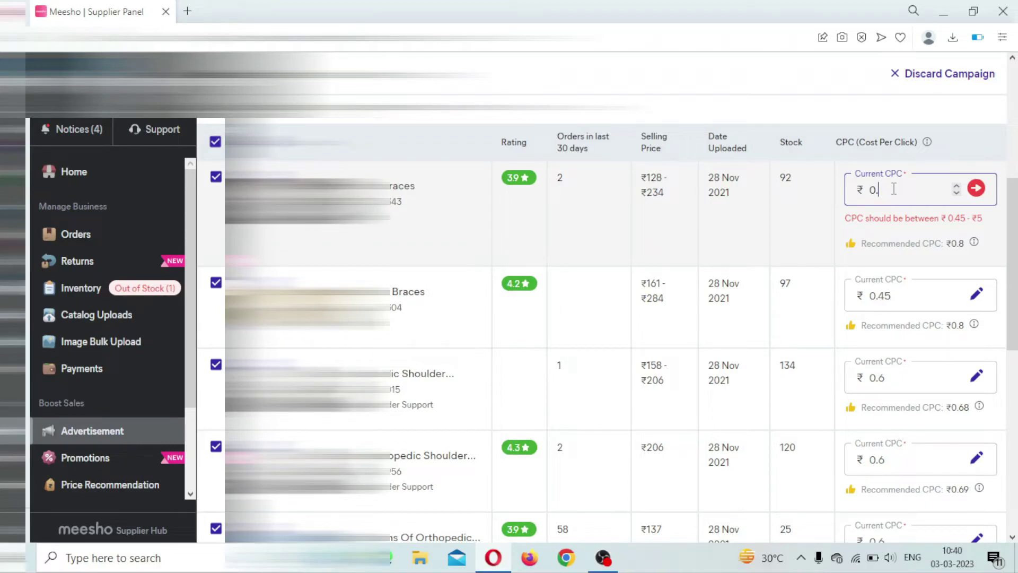
text(8)
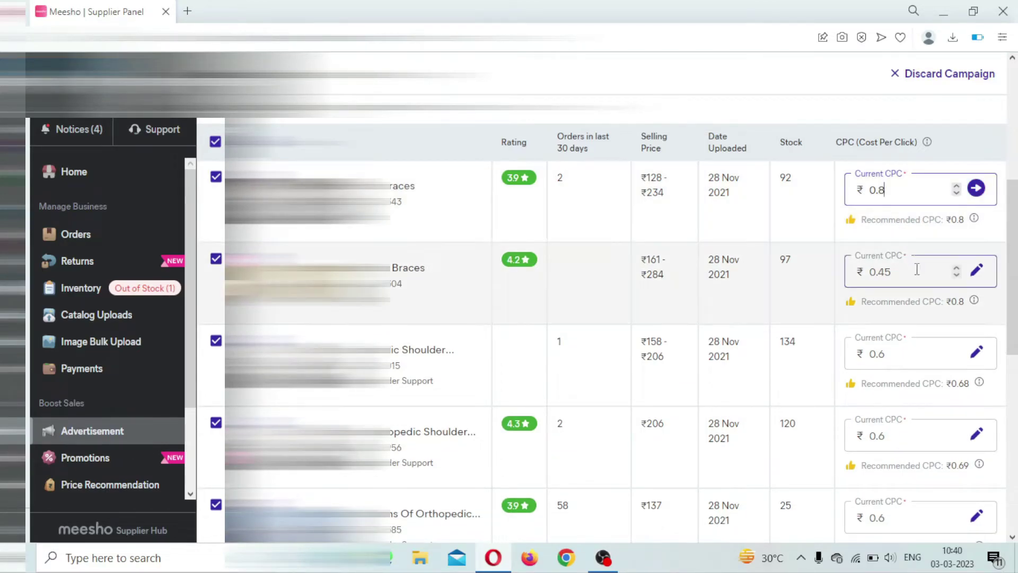
click(975, 191)
Step: Set the second catalog's cost per click to the recommended ₹0.8 and save it
click(917, 278)
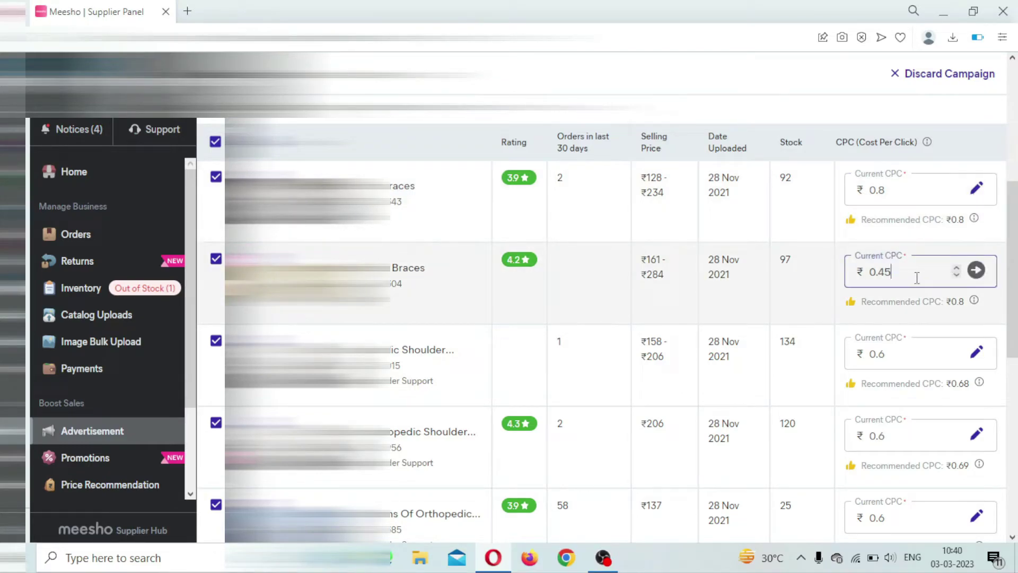
key(BackSpace)
key(BackSpace)
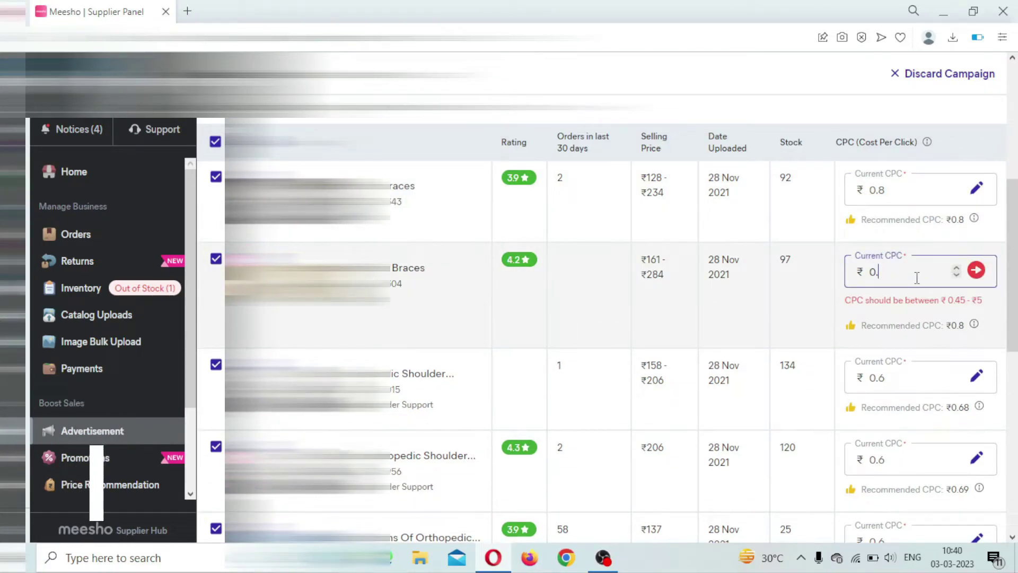
text(8)
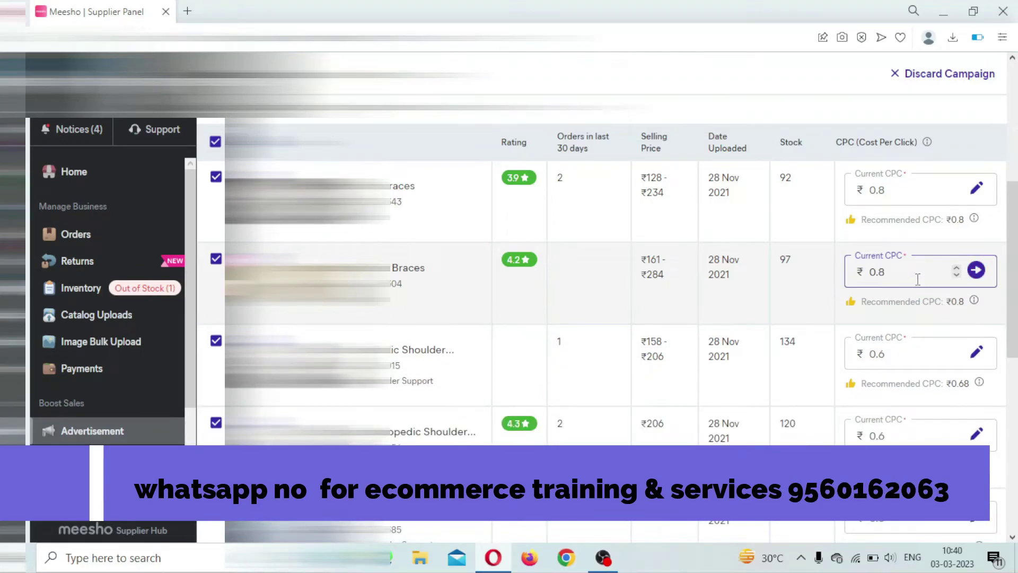
click(977, 270)
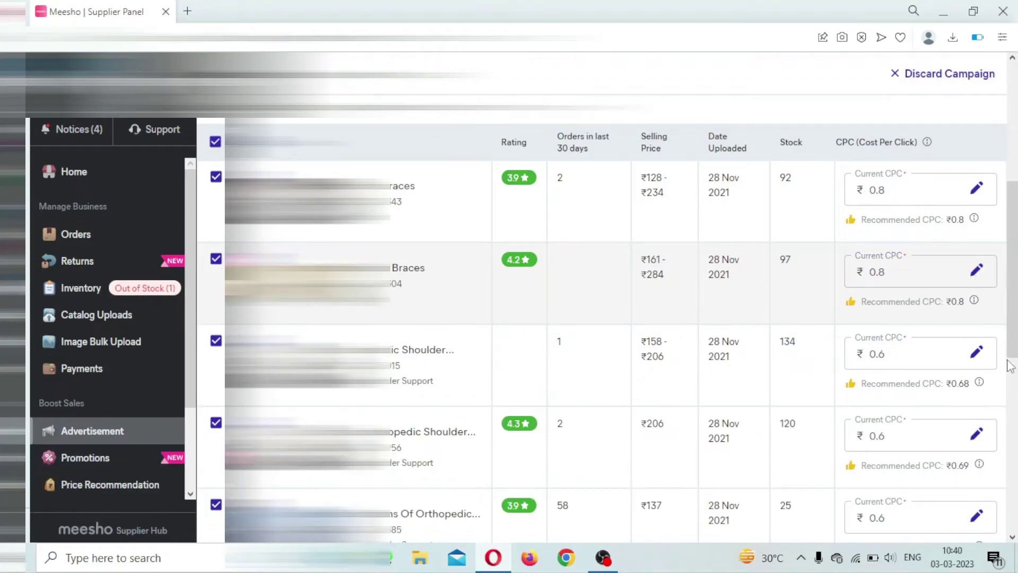
Step: Set the campaign's daily budget amount to ₹500 instead of the recommended budget
click(1012, 537)
drag(1013, 537, 1013, 538)
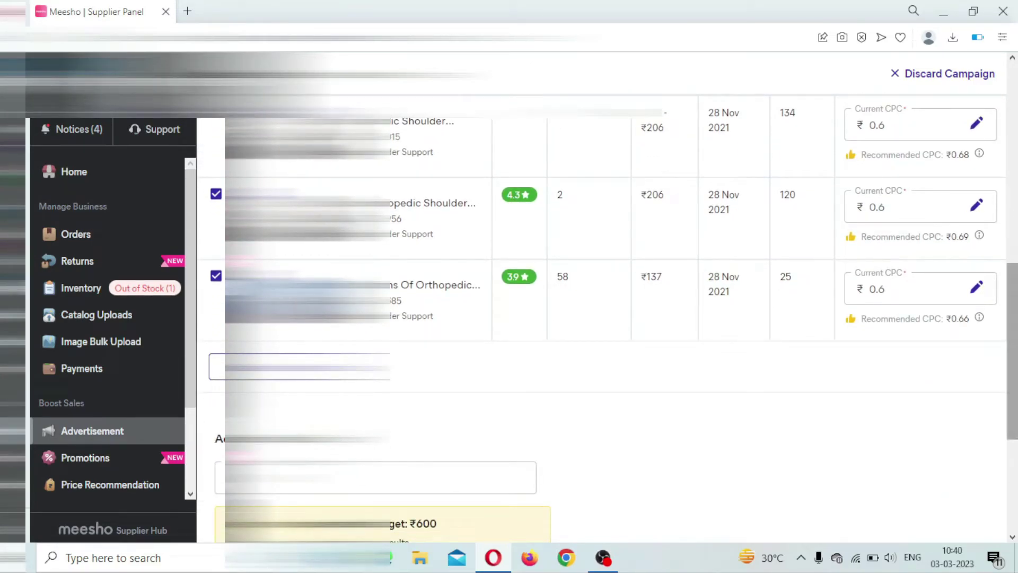
click(1013, 212)
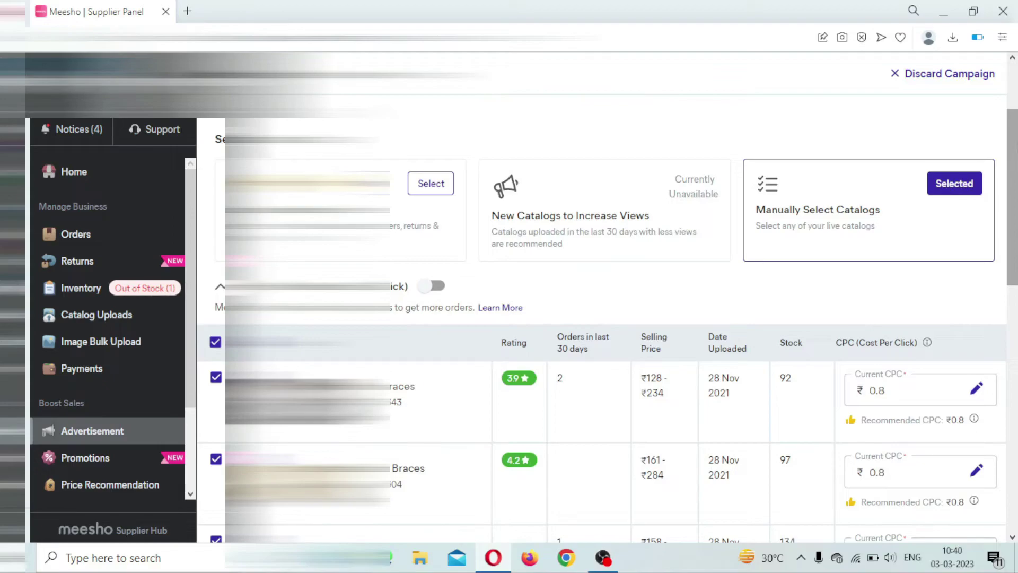
scroll(857, 385, down, 8)
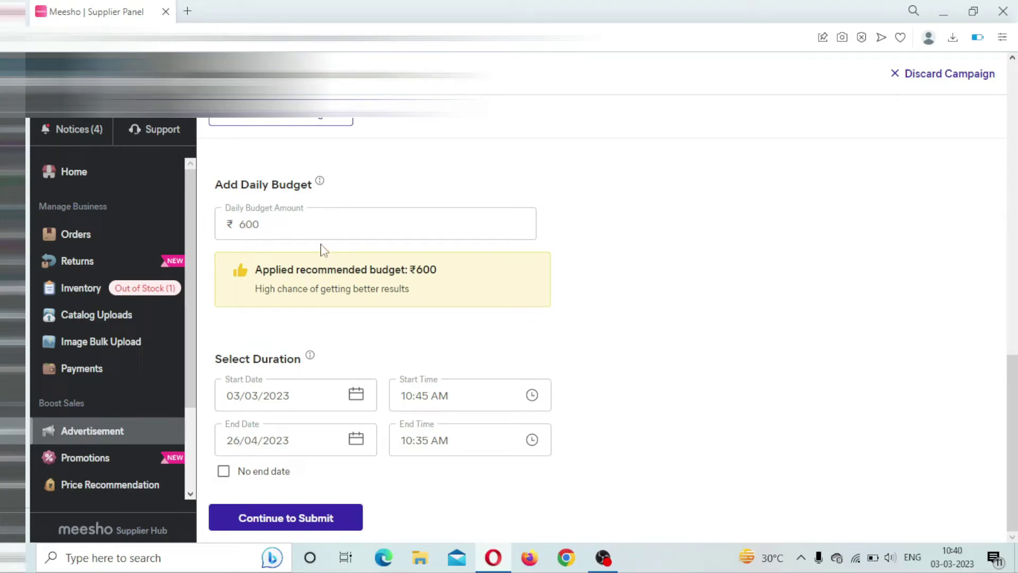
click(294, 228)
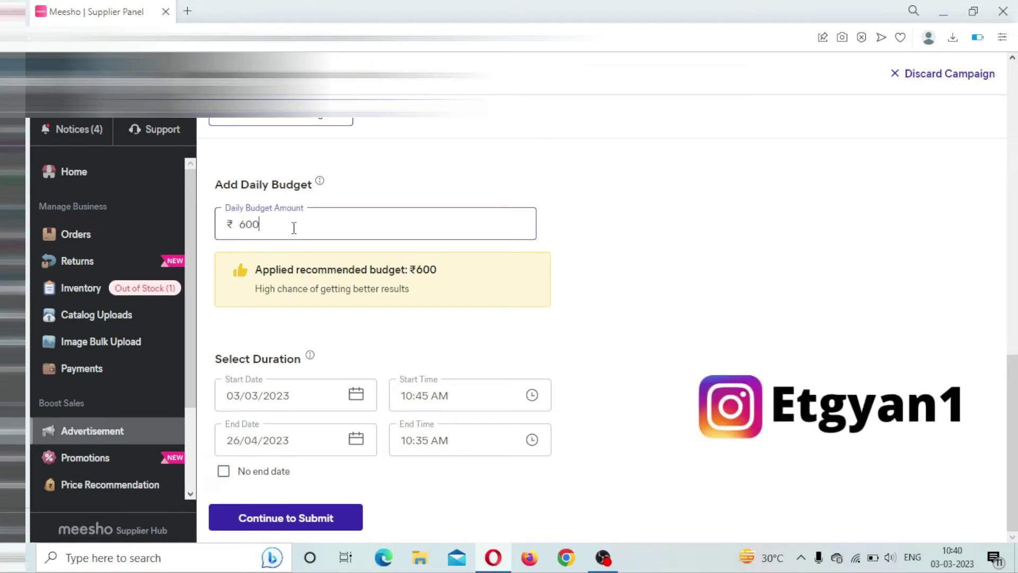
key(BackSpace)
key(BackSpace)
key(BackSpace)
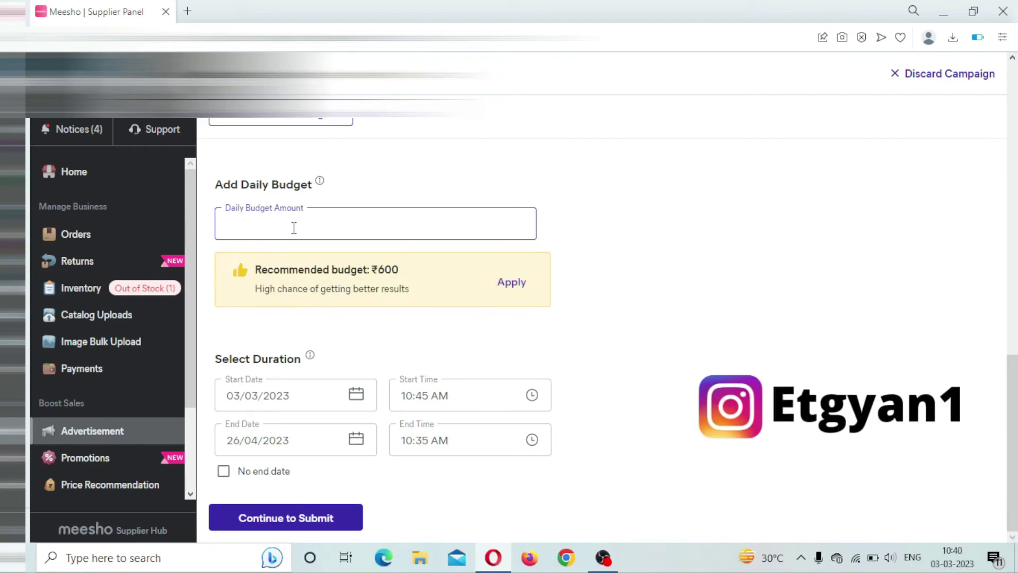
text(5)
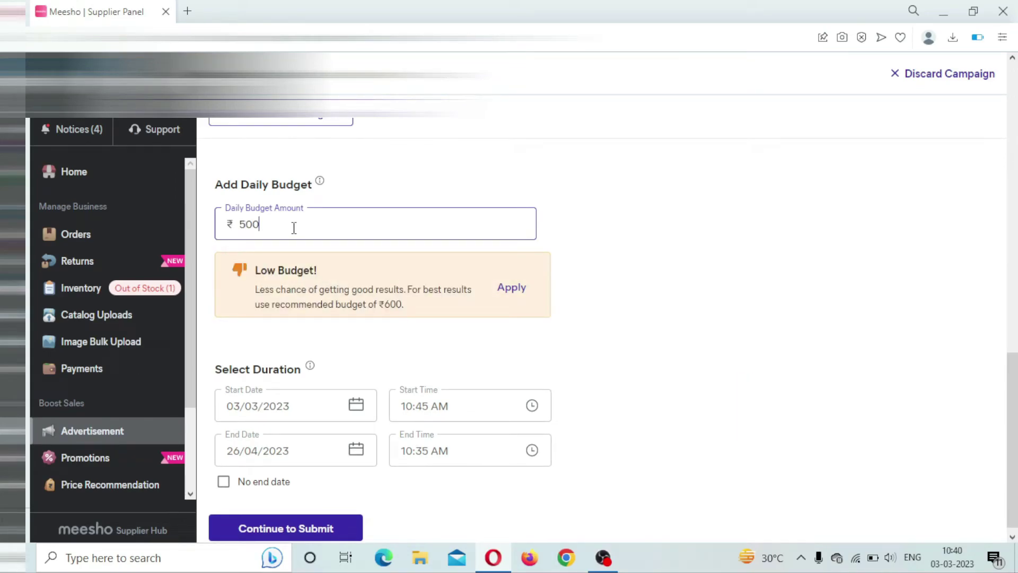
text(00)
Step: Replace the daily budget amount with the recommended ₹600
key(BackSpace)
key(BackSpace)
key(BackSpace)
text(600)
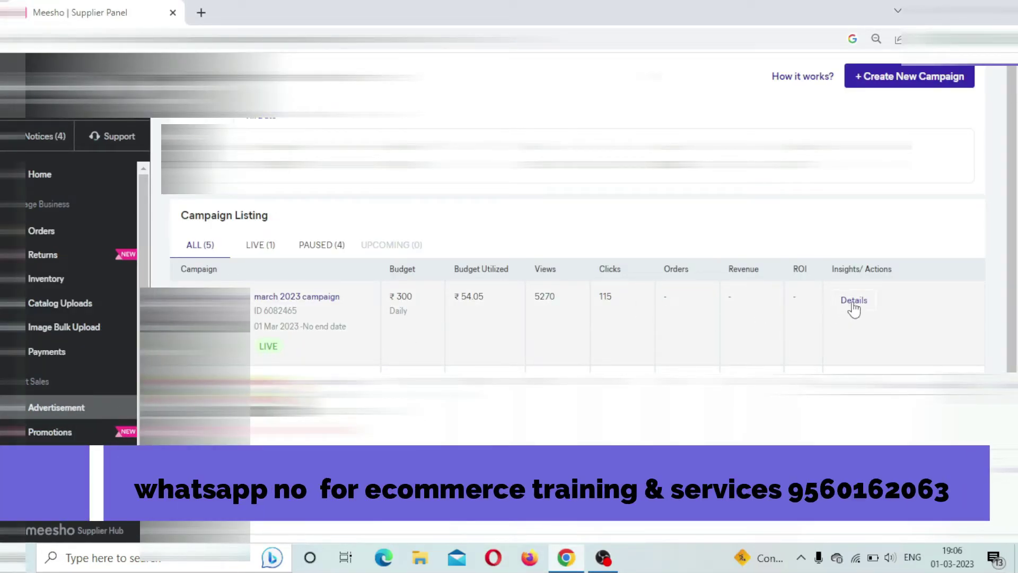
Step: Open the details of the live "march 2023 campaign" and pause the first catalog in its catalog list
click(854, 306)
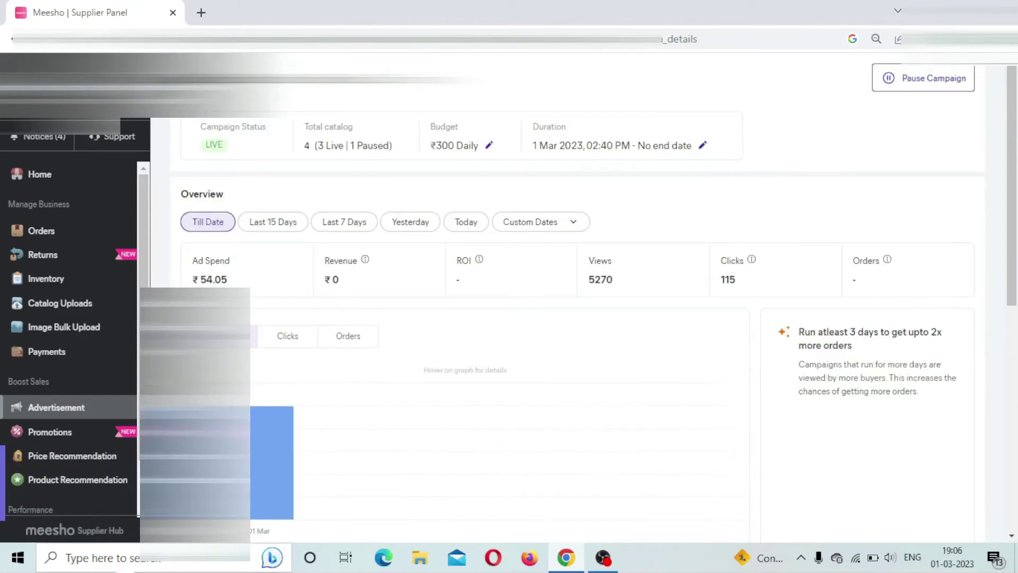
scroll(546, 377, down, 8)
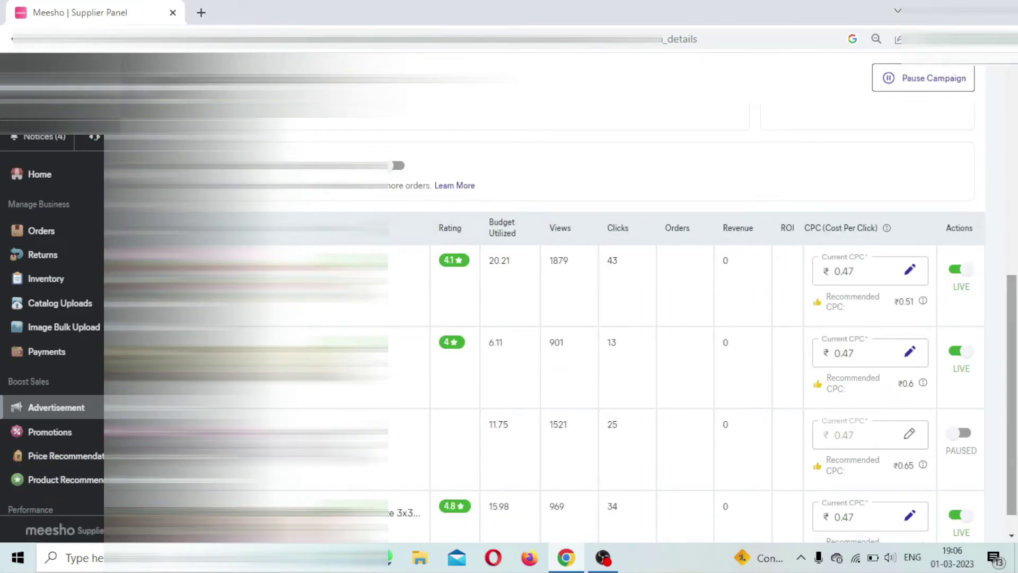
click(1013, 537)
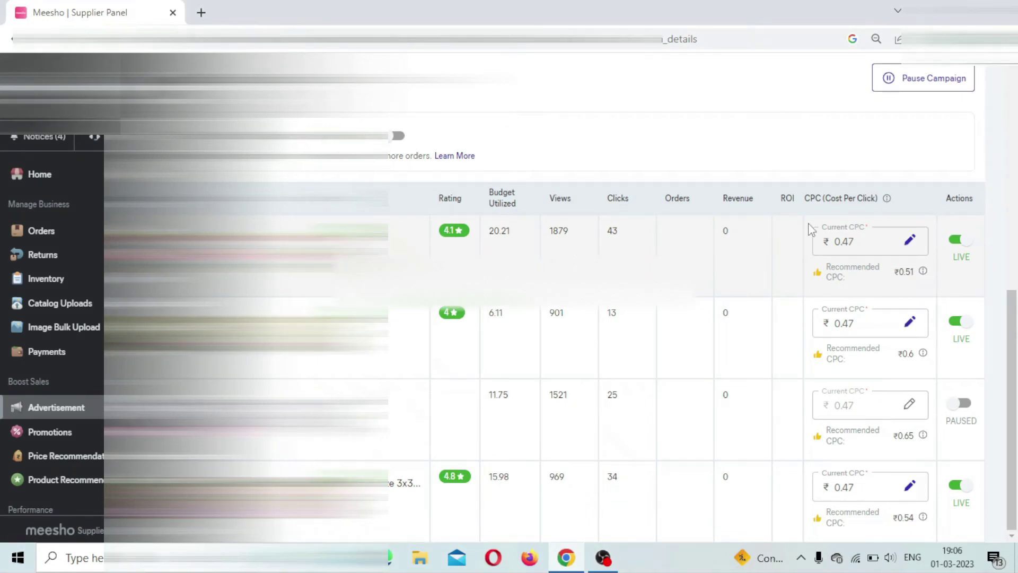
click(960, 241)
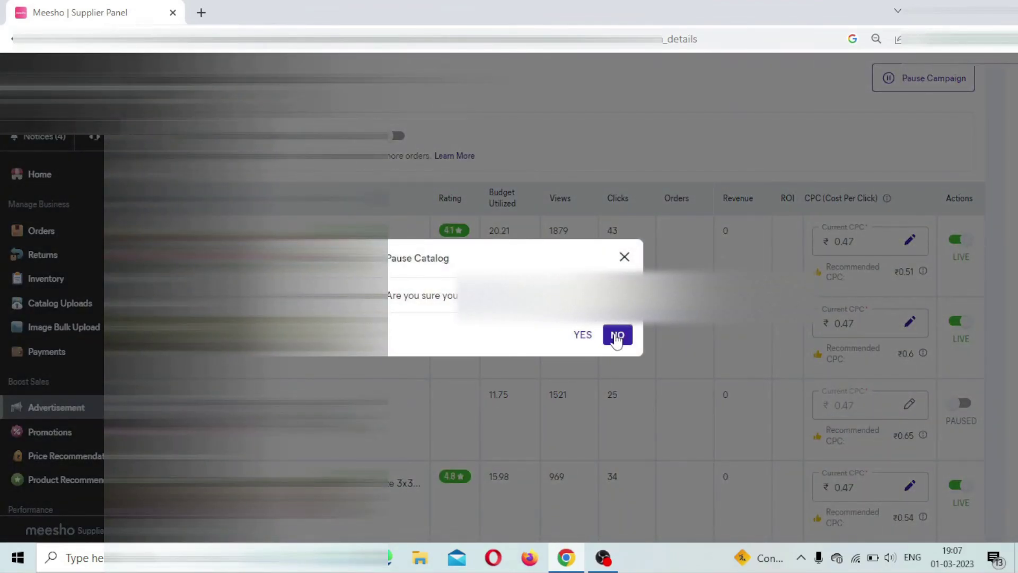
click(583, 335)
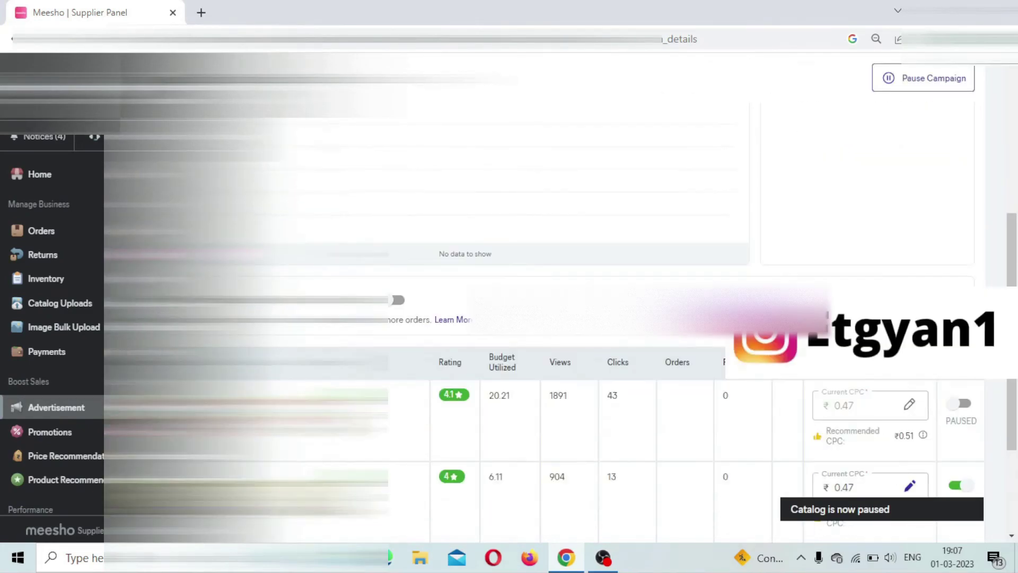
Step: Pause the entire march 2023 campaign and confirm pausing it anyway
scroll(530, 318, down, 4)
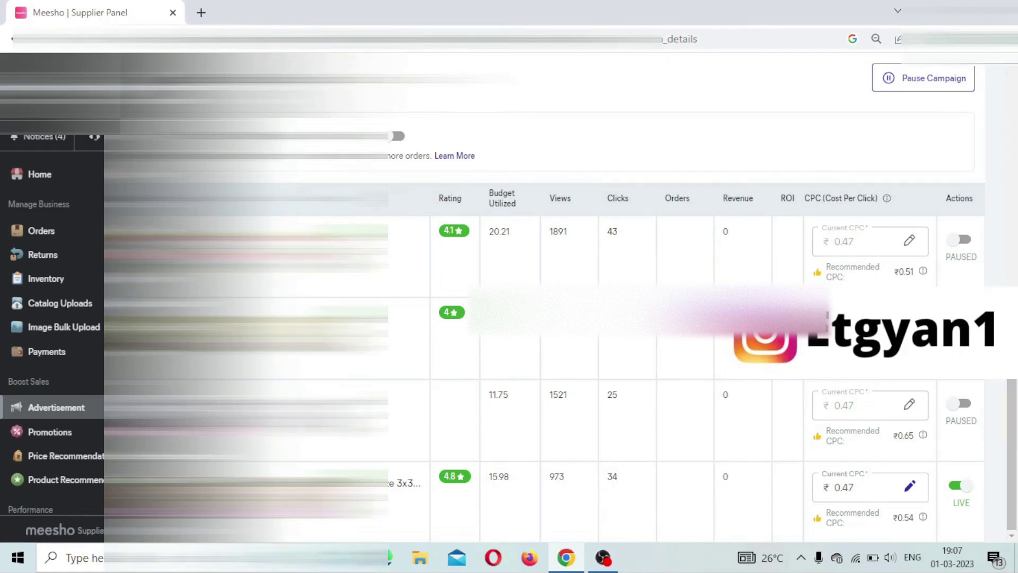
click(932, 84)
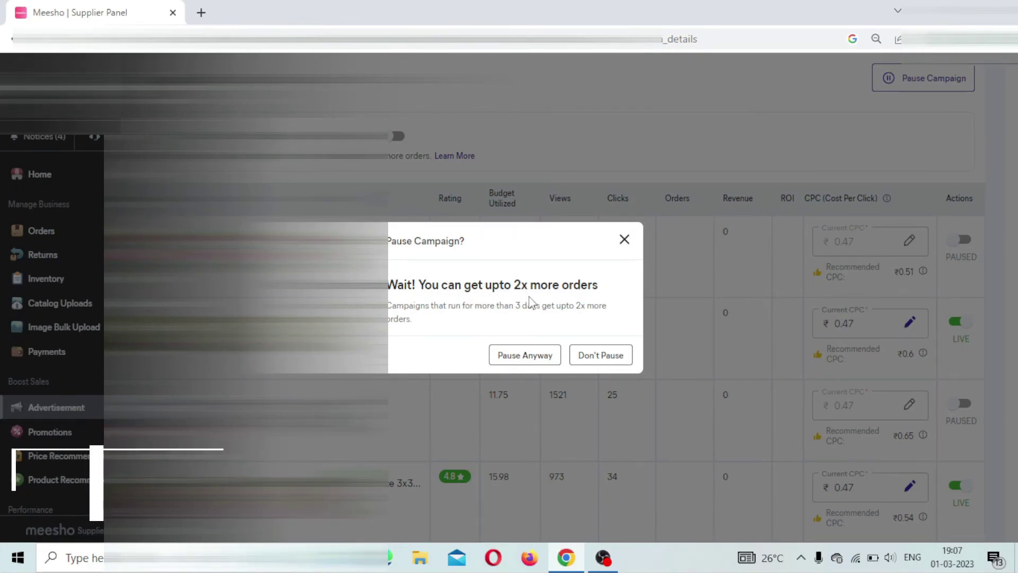
click(539, 360)
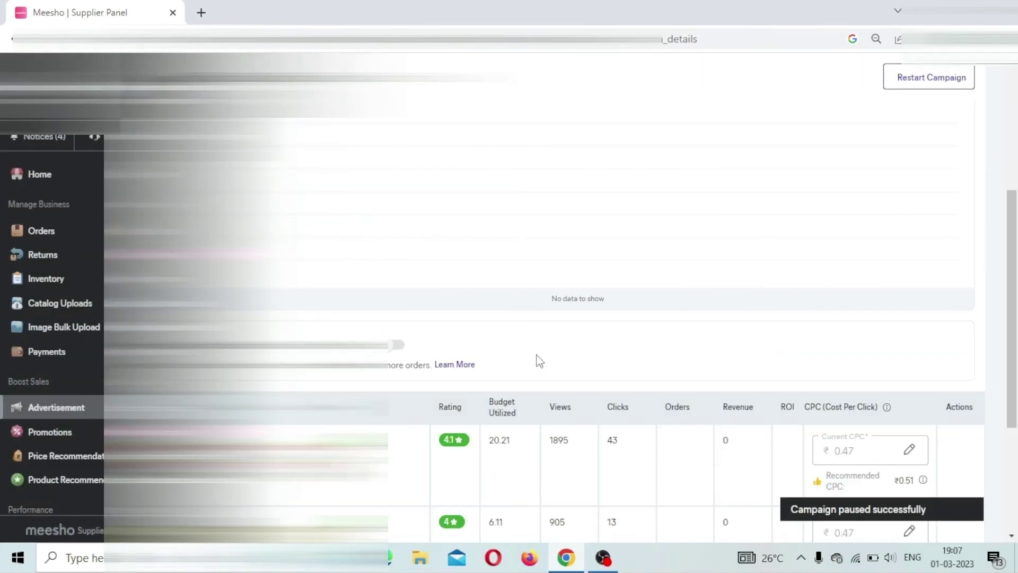